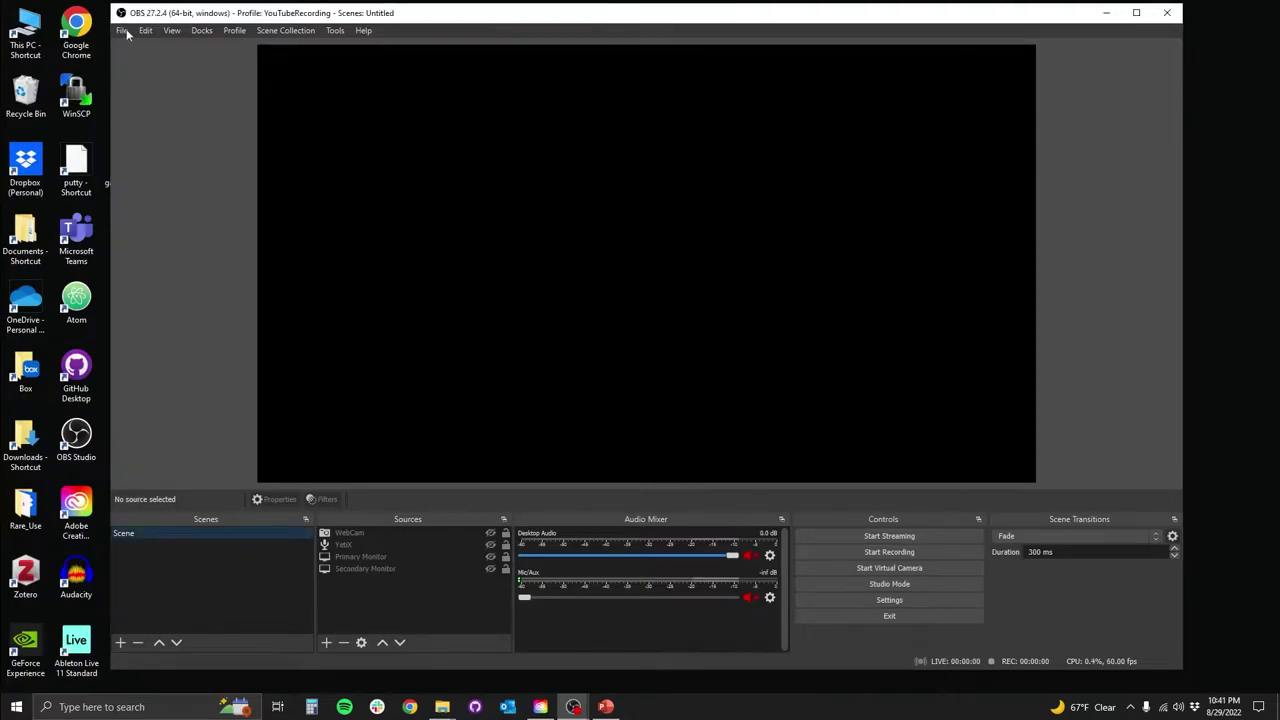
- Set the base canvas and output resolution to 2400x1080 at 60 FPS and save
{"action": "left_click", "coordinate": [121, 30]}
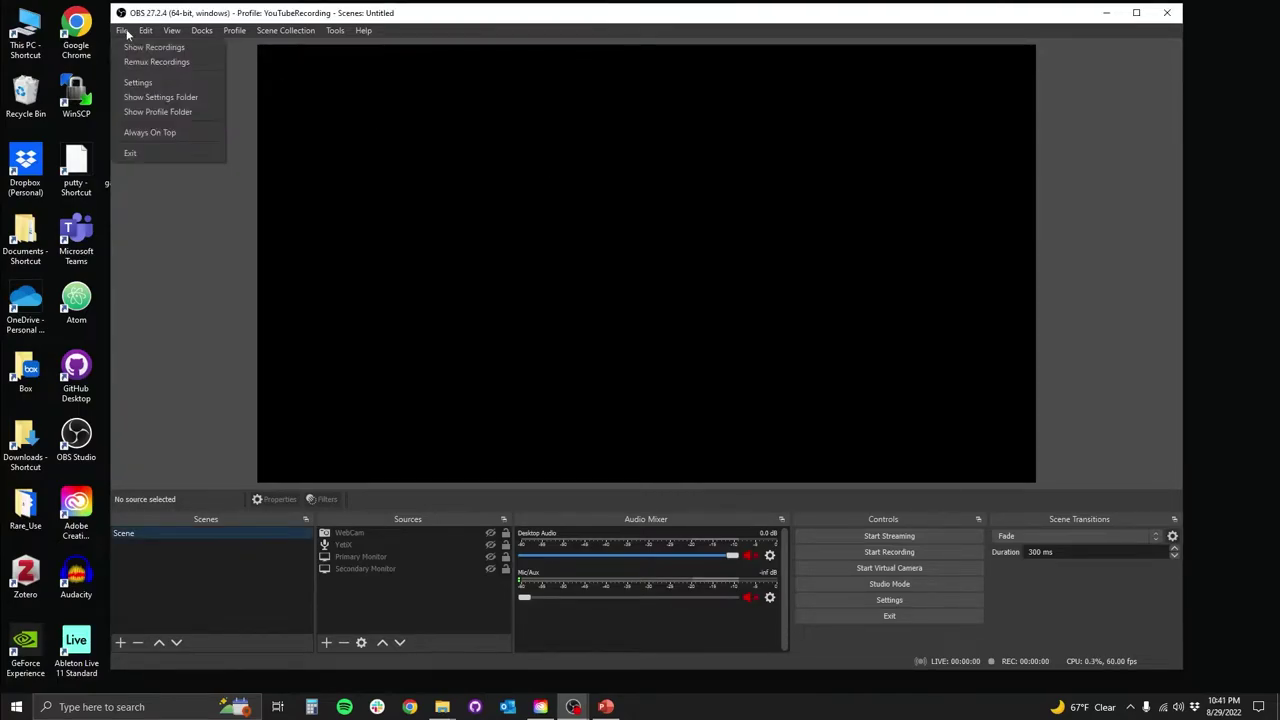
{"action": "left_click", "coordinate": [137, 86]}
{"action": "left_click", "coordinate": [365, 251]}
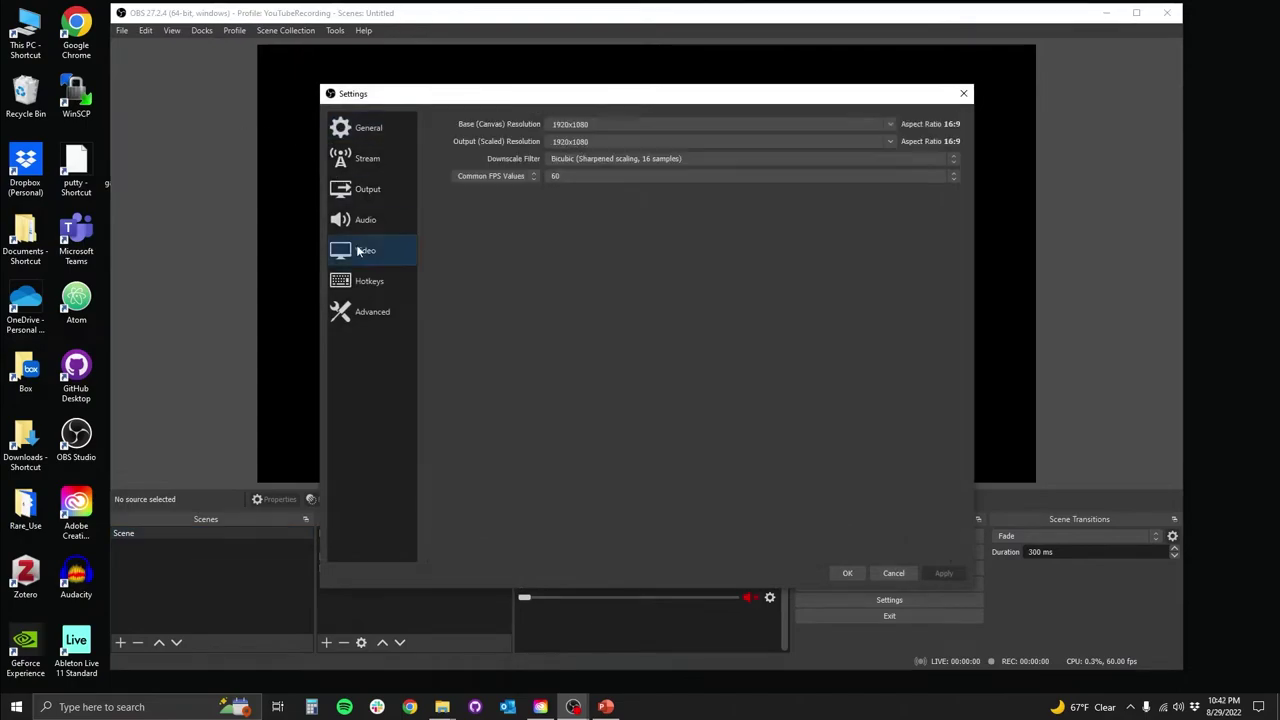
{"action": "left_click_drag", "start_coordinate": [572, 124], "coordinate": [540, 141]}
{"action": "type", "text": "2400"}
{"action": "type", "text": "2400"}
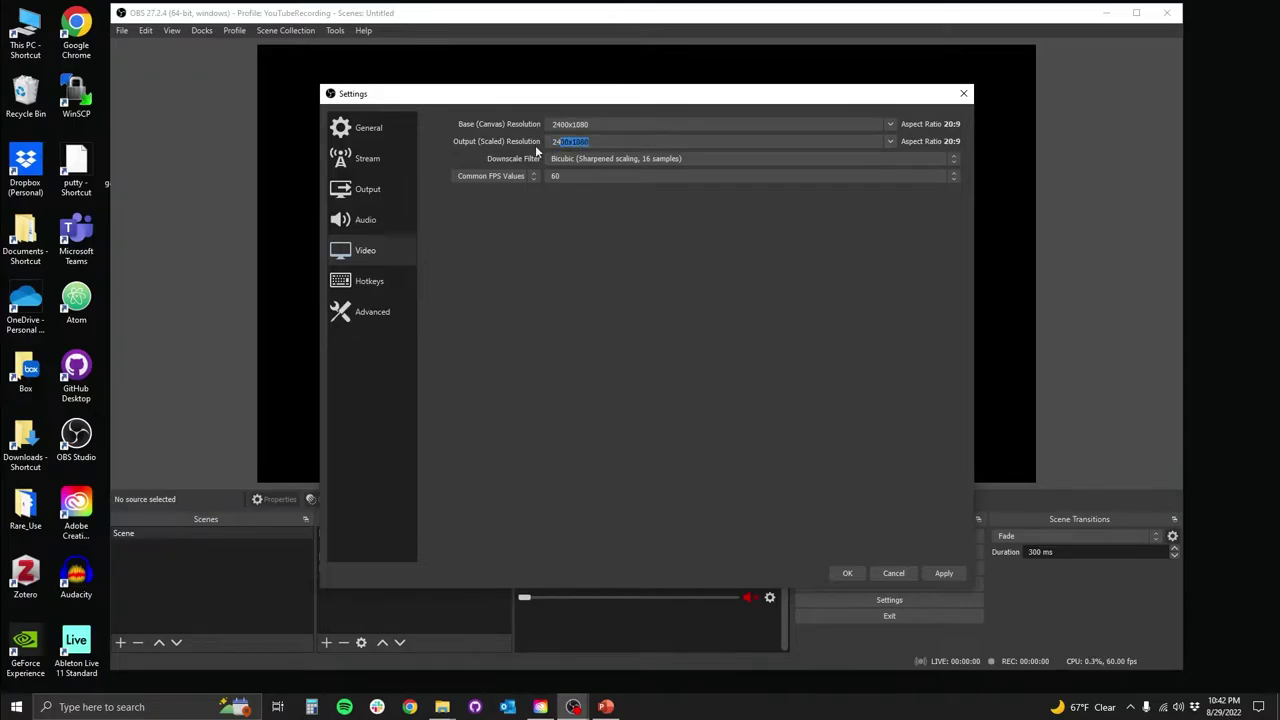
{"action": "key", "text": "End"}
{"action": "left_click", "coordinate": [588, 179]}
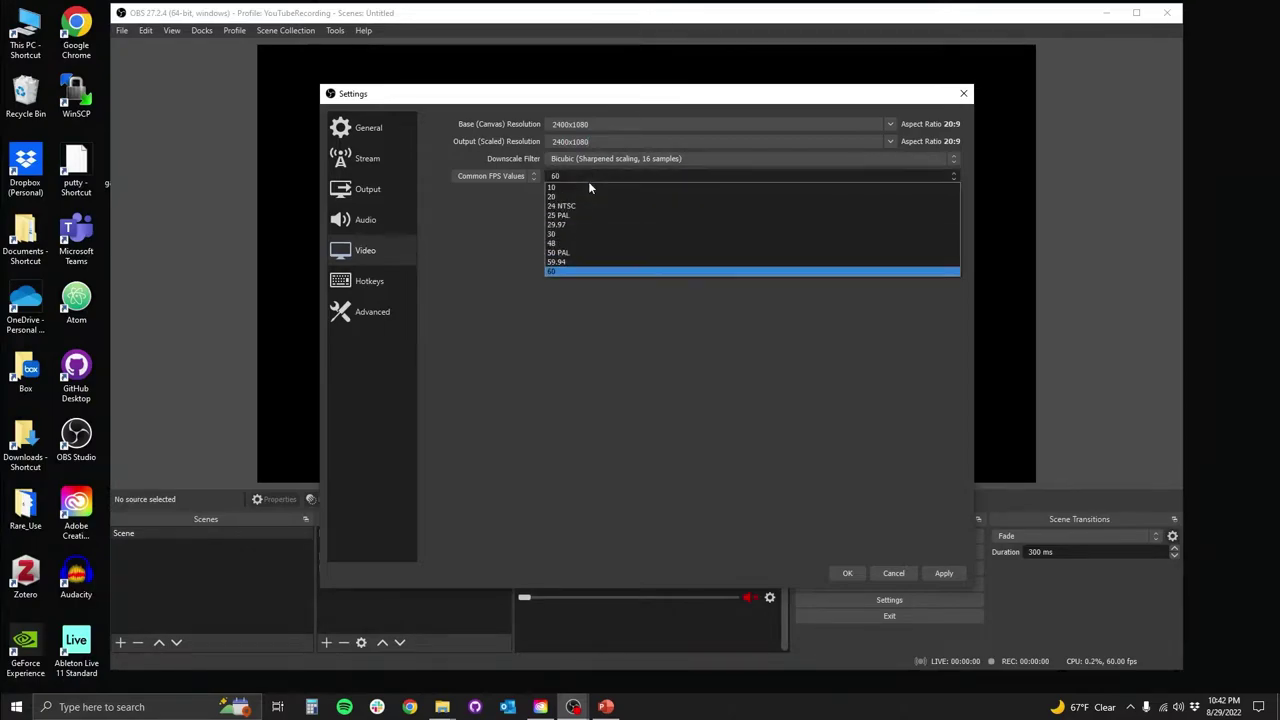
{"action": "left_click", "coordinate": [552, 272]}
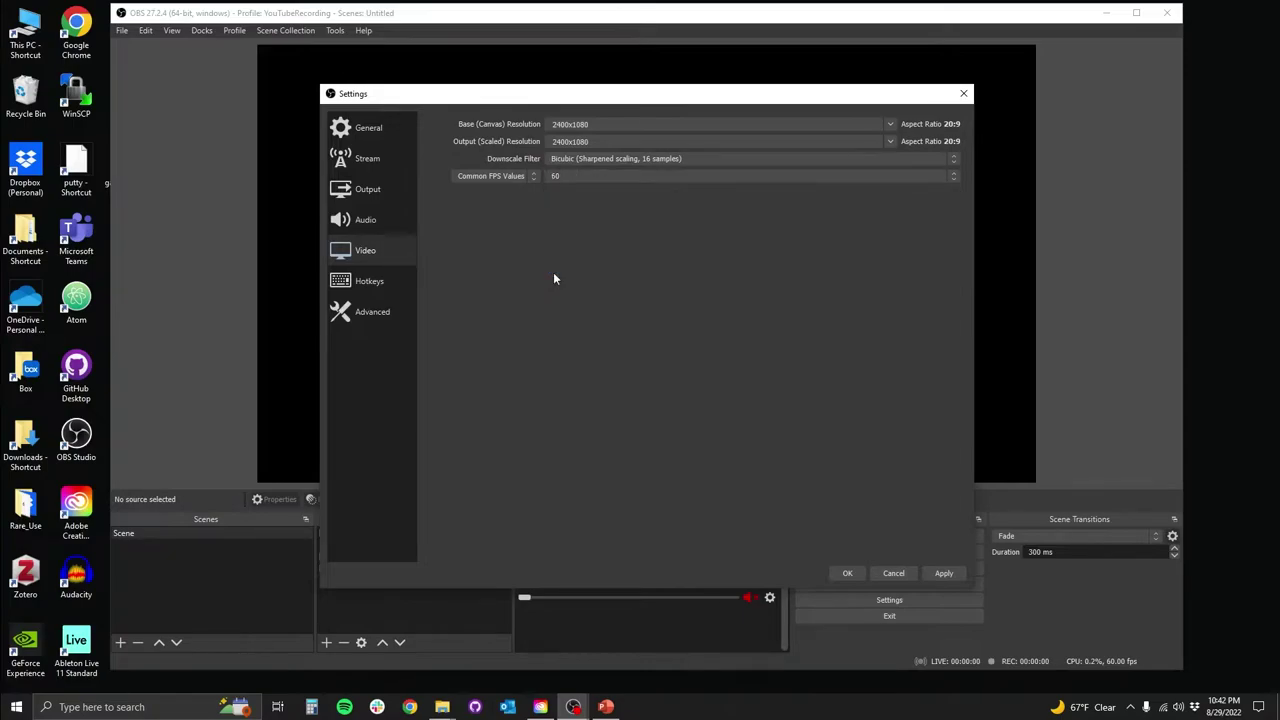
{"action": "left_click", "coordinate": [940, 573]}
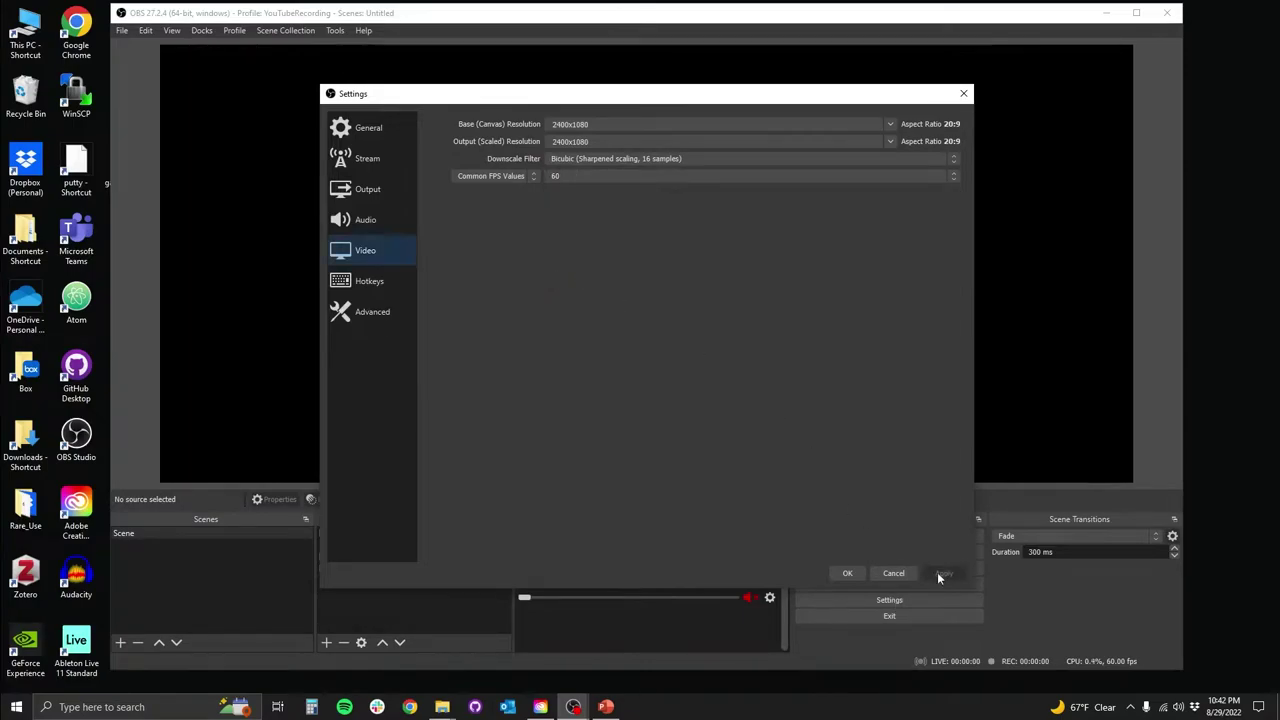
{"action": "left_click", "coordinate": [845, 573]}
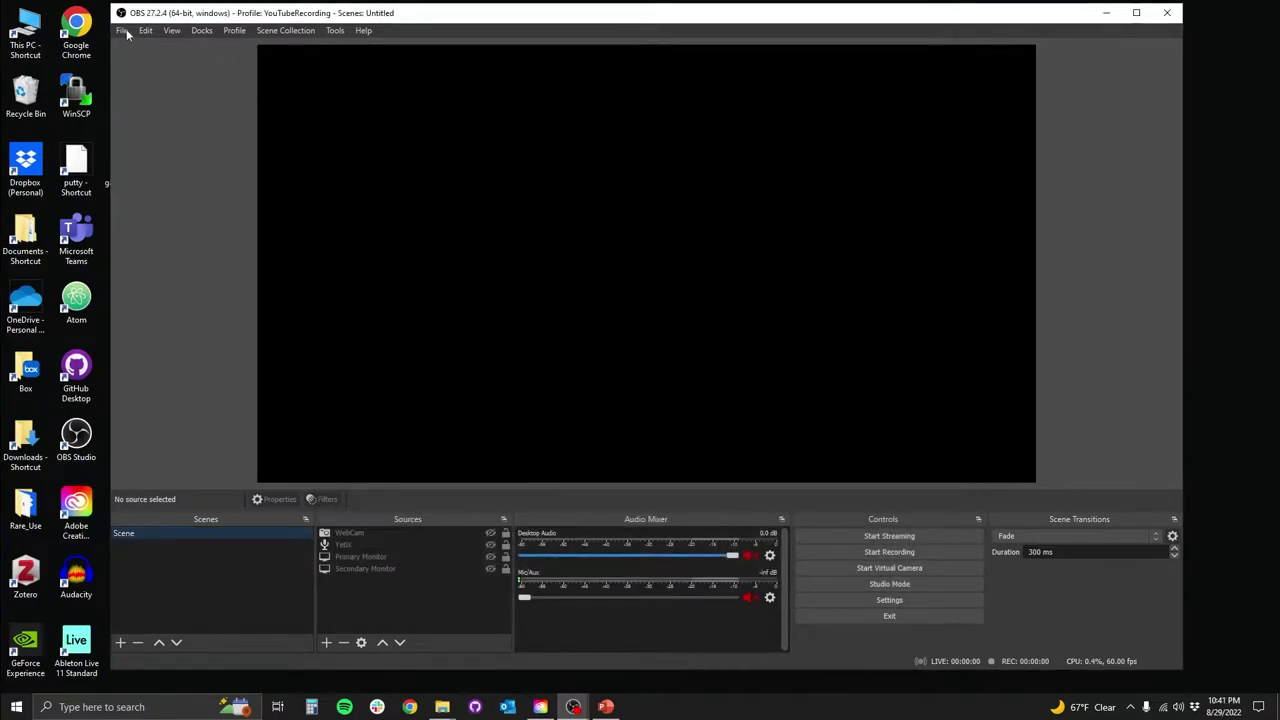
- Set the streaming and recording encoders to Software (x264) and the recording format to mp4
{"action": "left_click", "coordinate": [122, 31]}
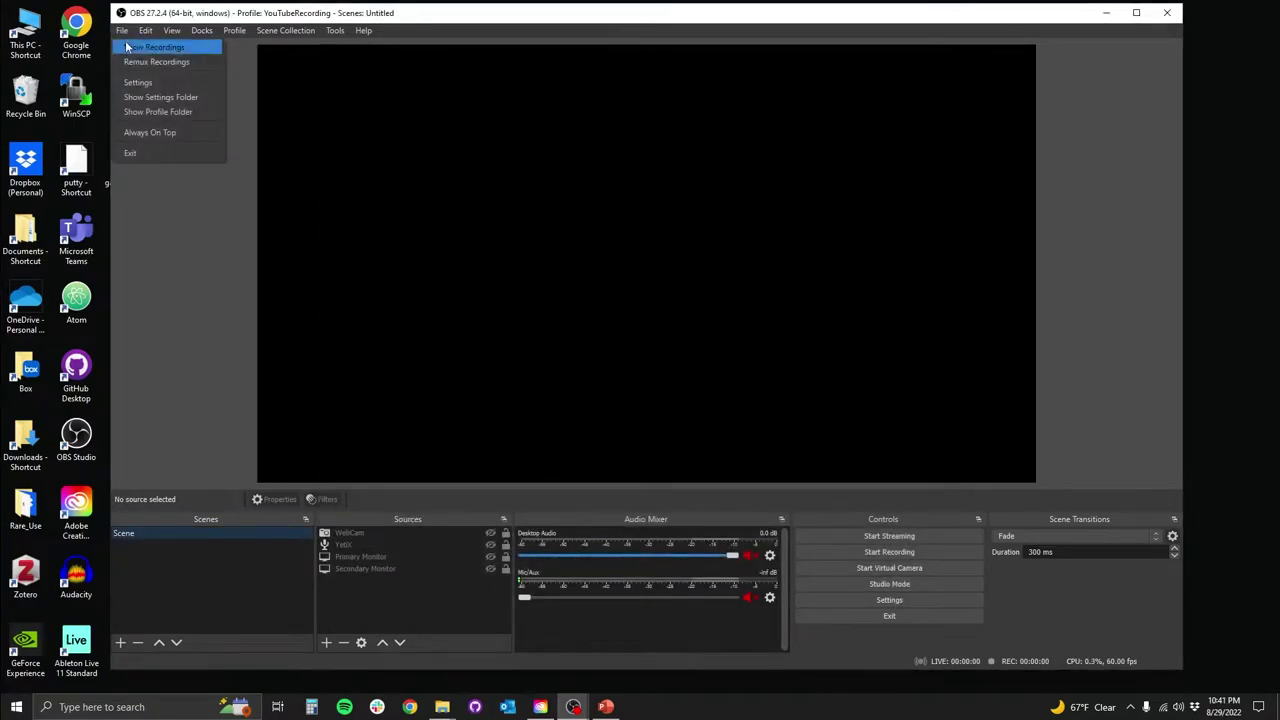
{"action": "left_click", "coordinate": [136, 84]}
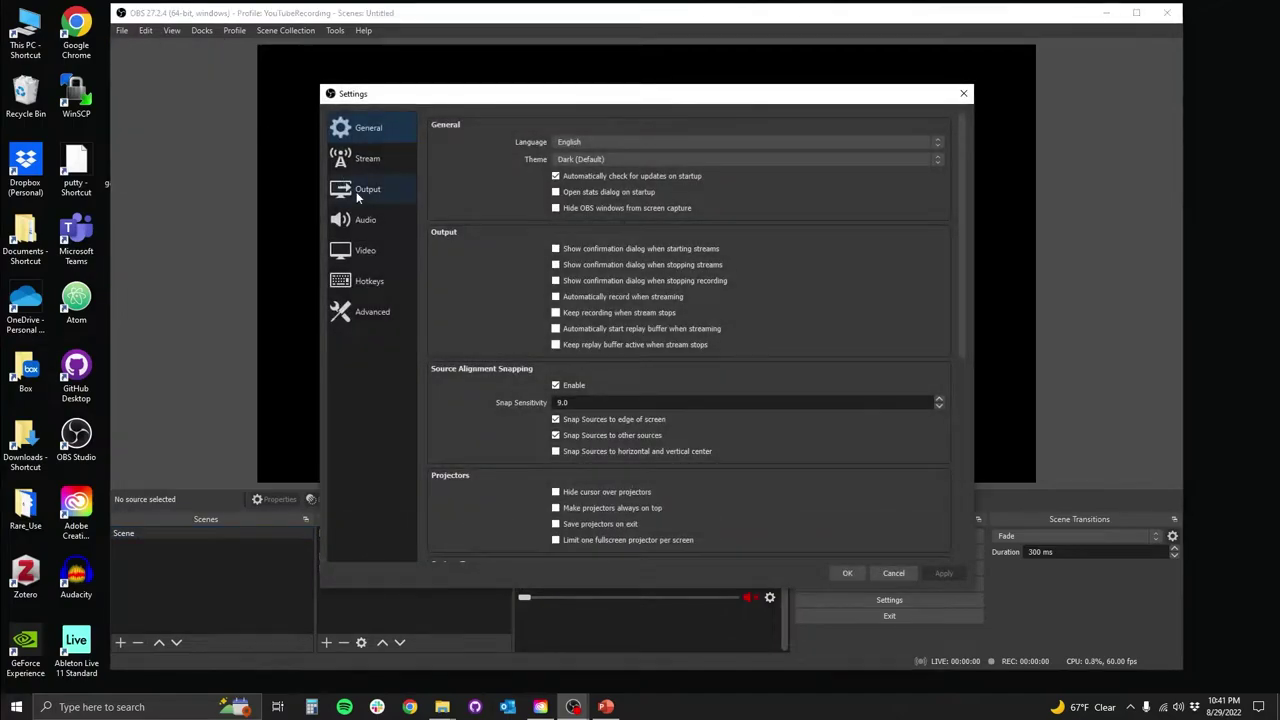
{"action": "left_click", "coordinate": [356, 190]}
{"action": "left_click", "coordinate": [610, 187]}
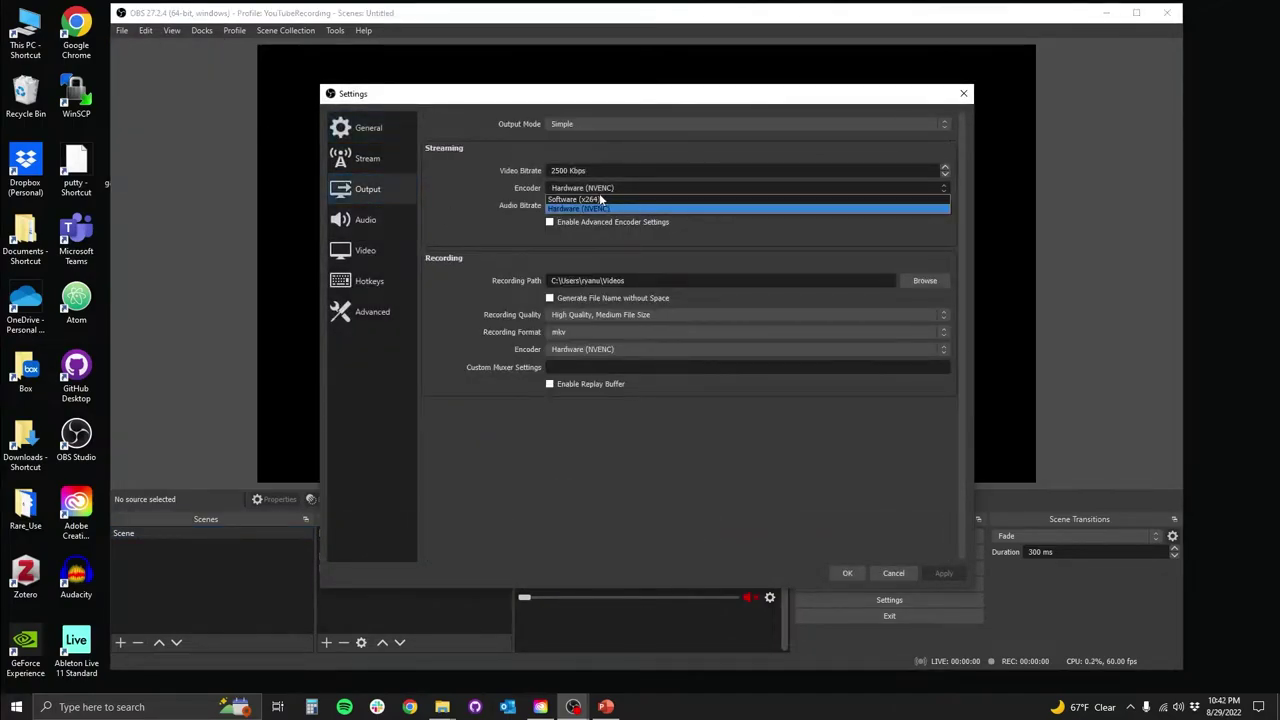
{"action": "left_click", "coordinate": [589, 198]}
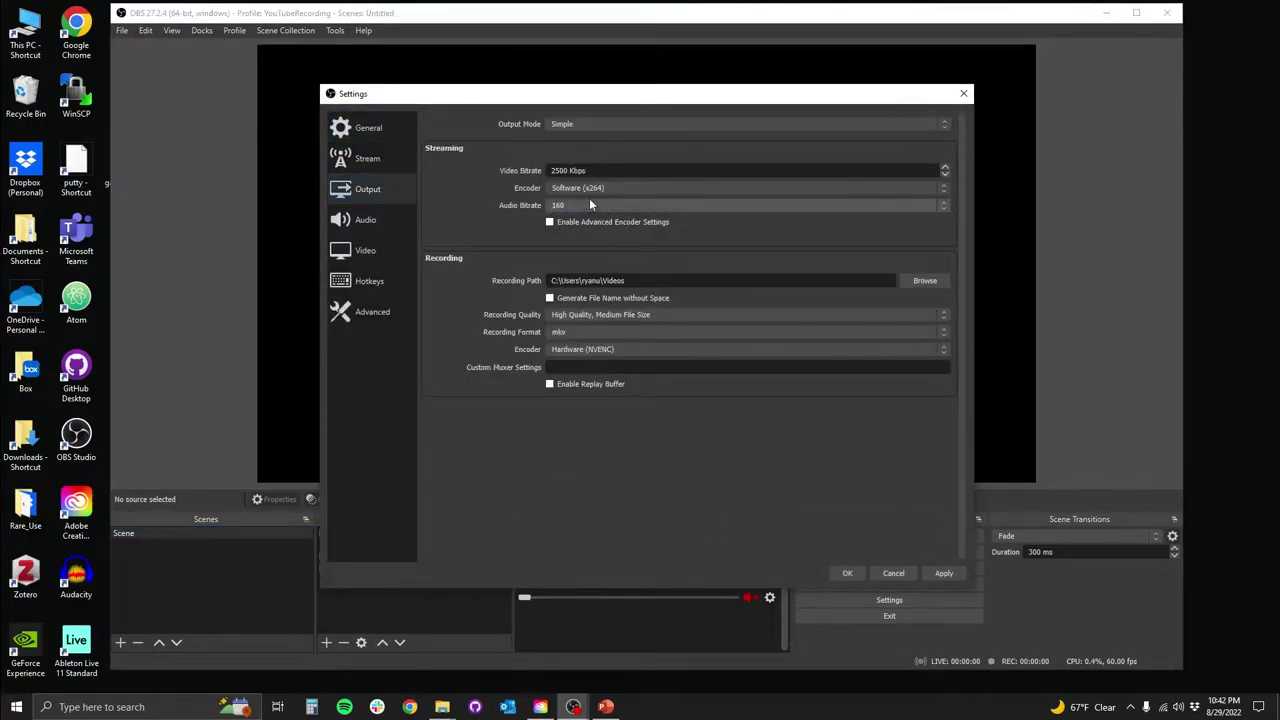
{"action": "left_click", "coordinate": [582, 349]}
{"action": "left_click", "coordinate": [581, 362]}
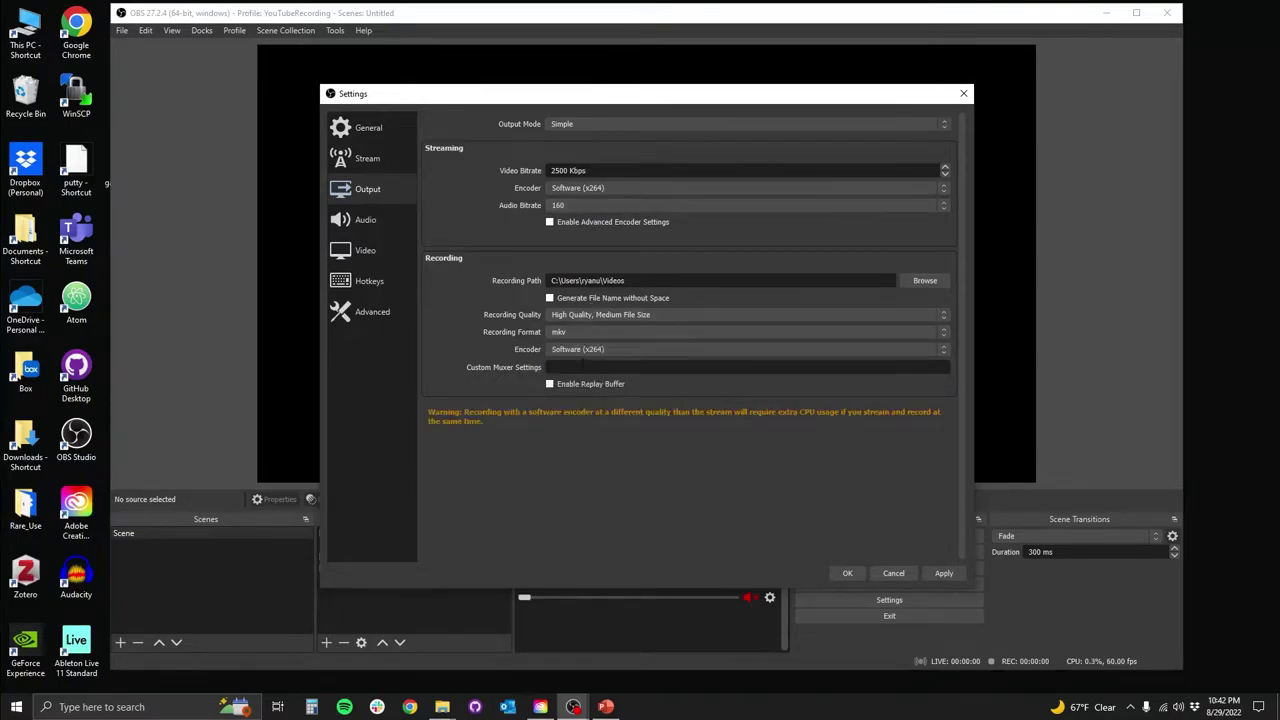
{"action": "left_click", "coordinate": [578, 331]}
{"action": "left_click", "coordinate": [572, 358]}
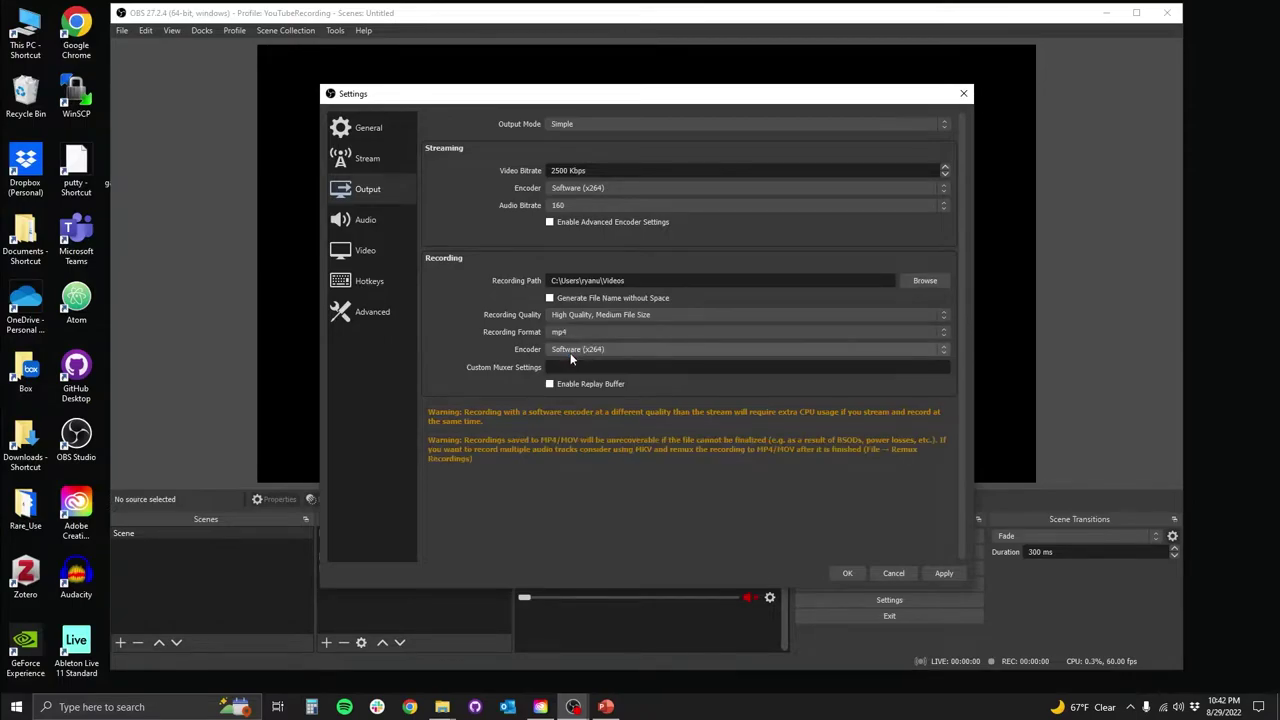
{"action": "left_click", "coordinate": [944, 574]}
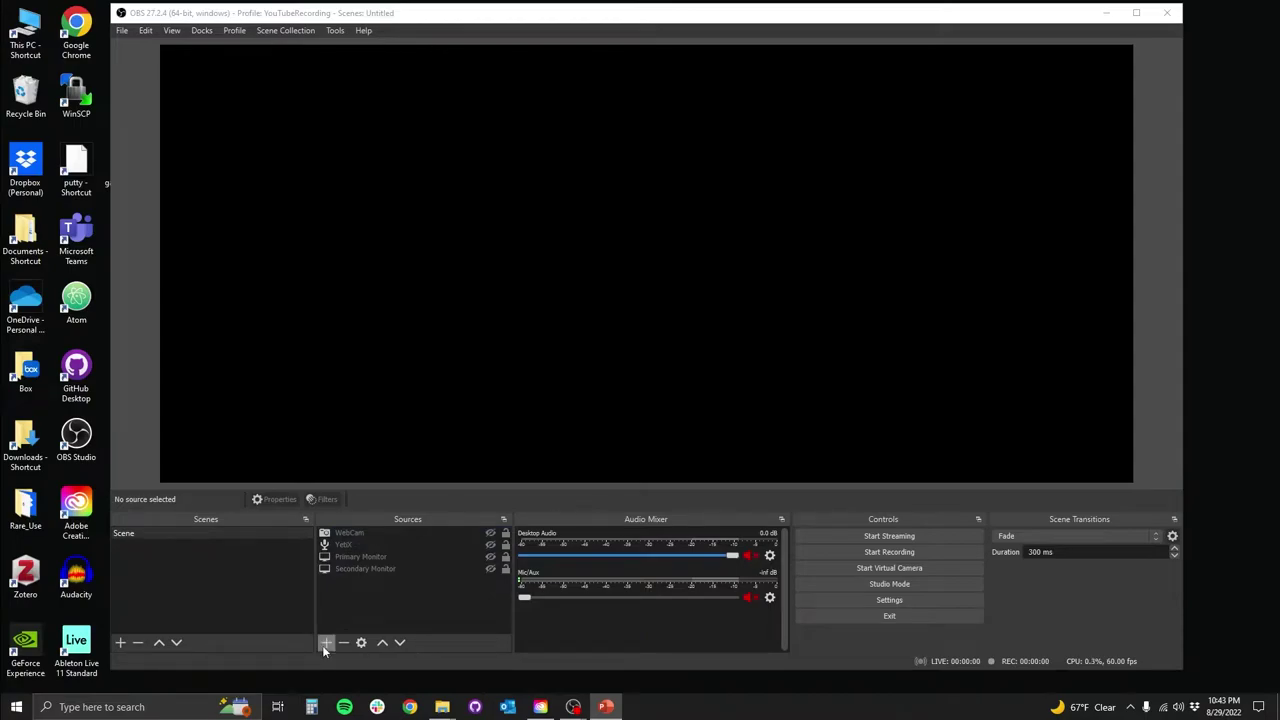
- Add an audio input source named MyMicrophone using the Microphone (Yeti X) device
{"action": "left_click", "coordinate": [325, 643]}
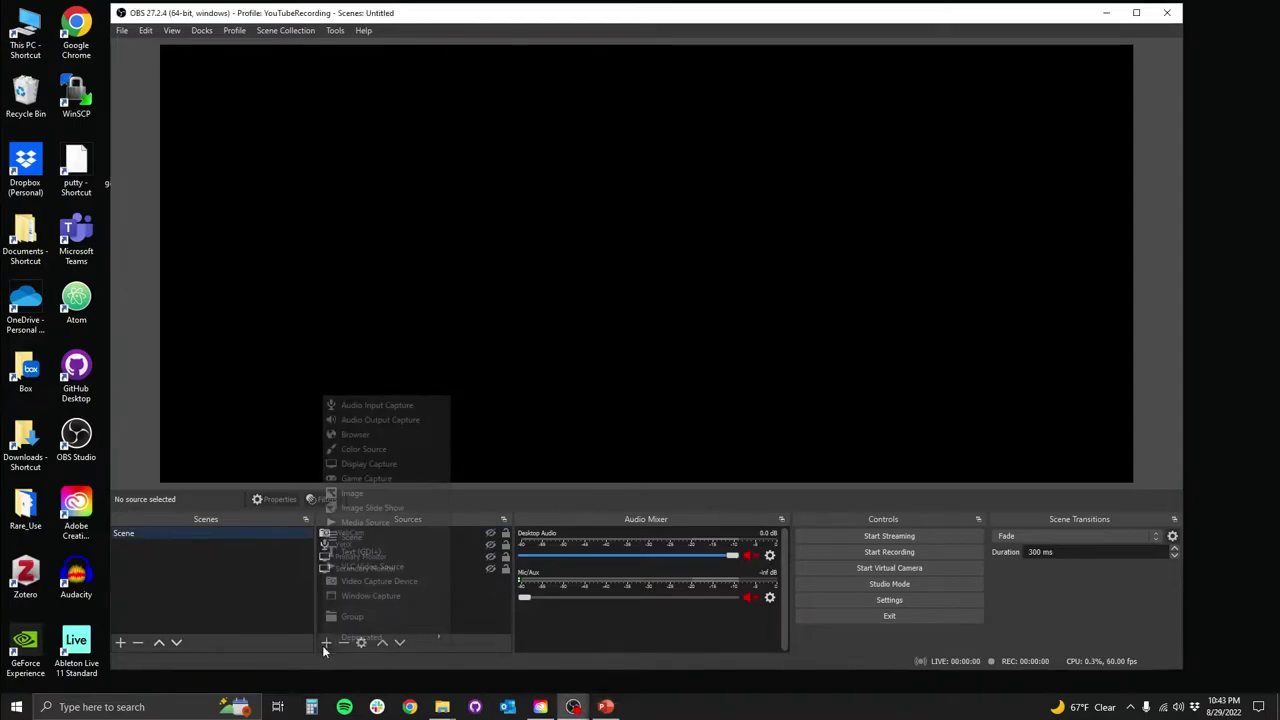
{"action": "left_click", "coordinate": [374, 405]}
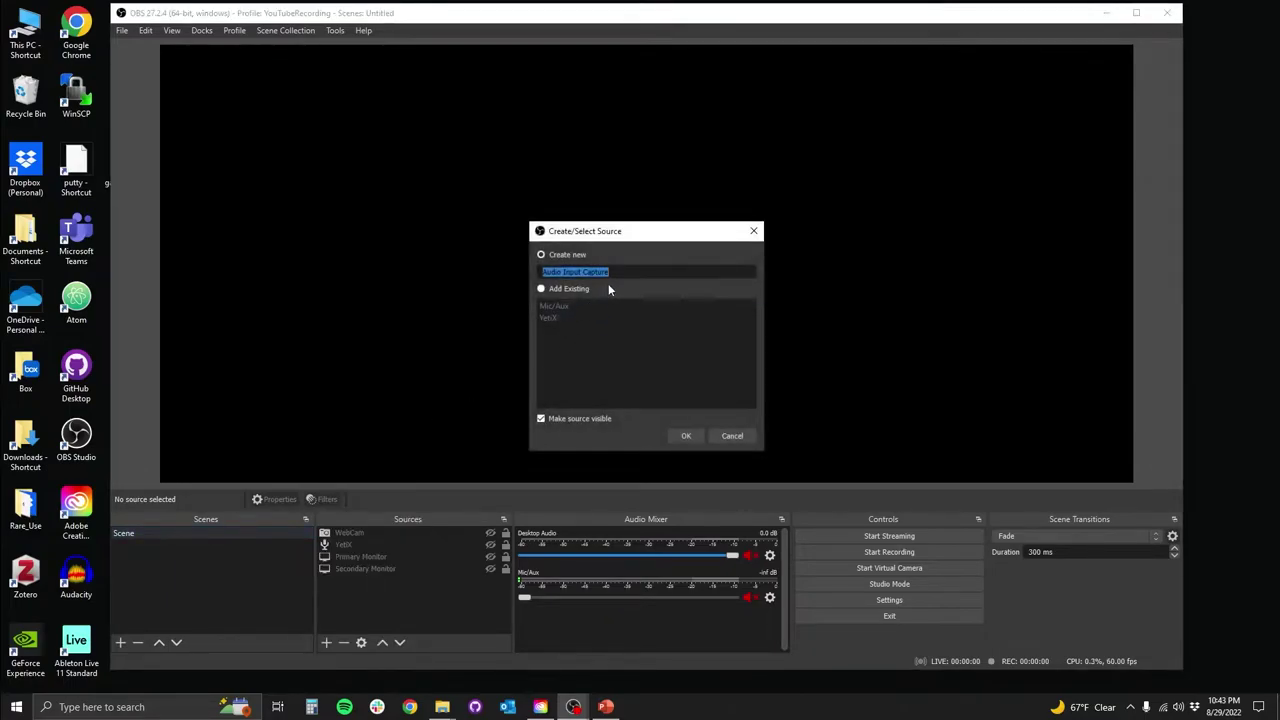
{"action": "type", "text": "MyMicrophone"}
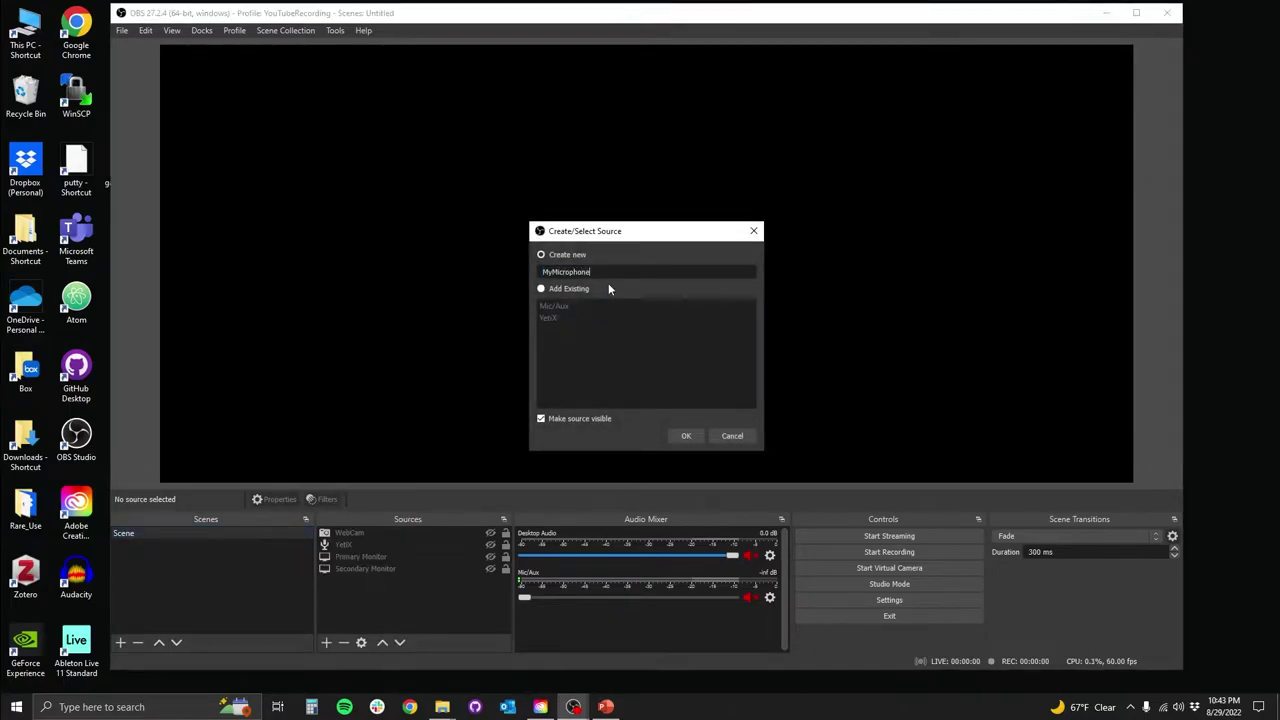
{"action": "left_click", "coordinate": [686, 435]}
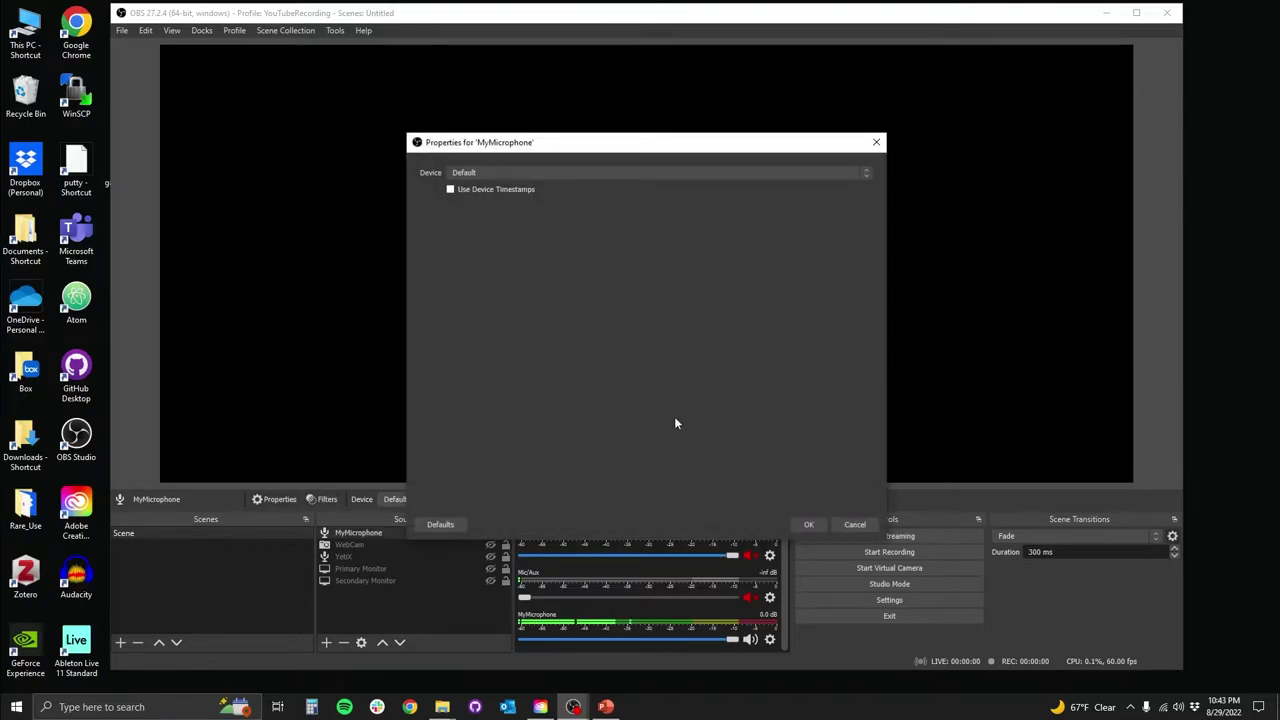
{"action": "left_click", "coordinate": [519, 172]}
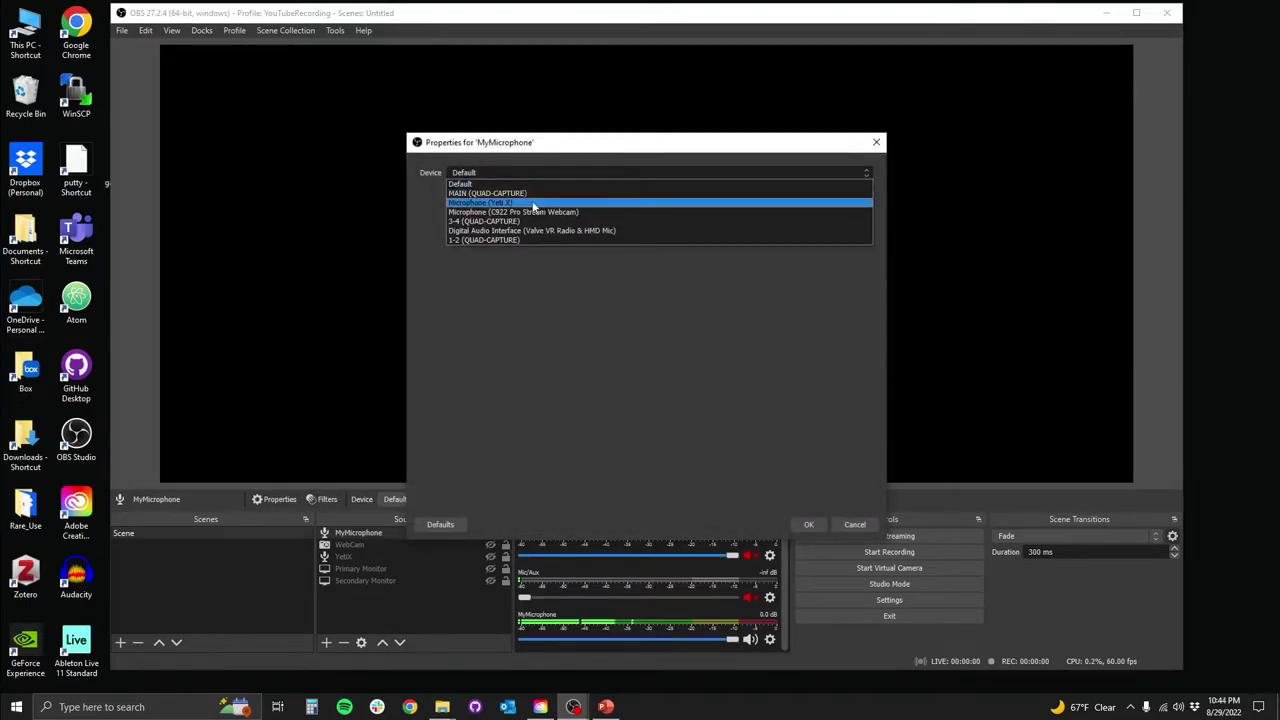
{"action": "left_click", "coordinate": [533, 204]}
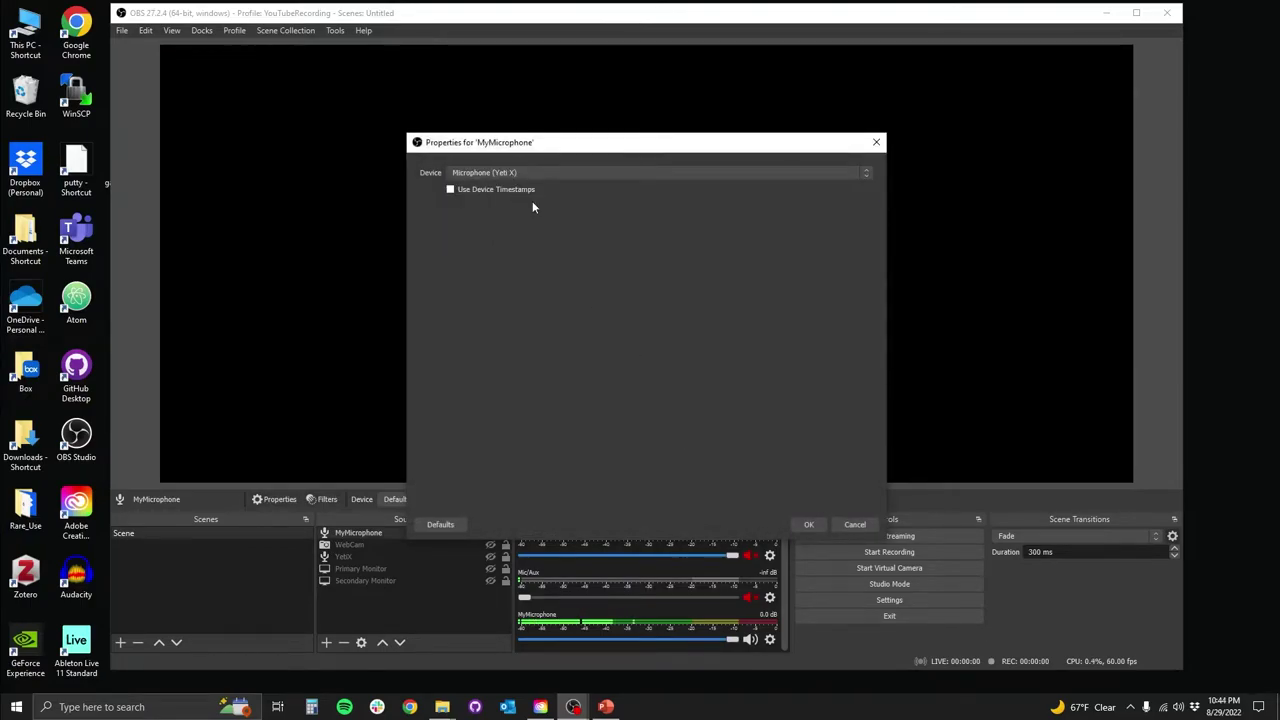
{"action": "left_click", "coordinate": [796, 525]}
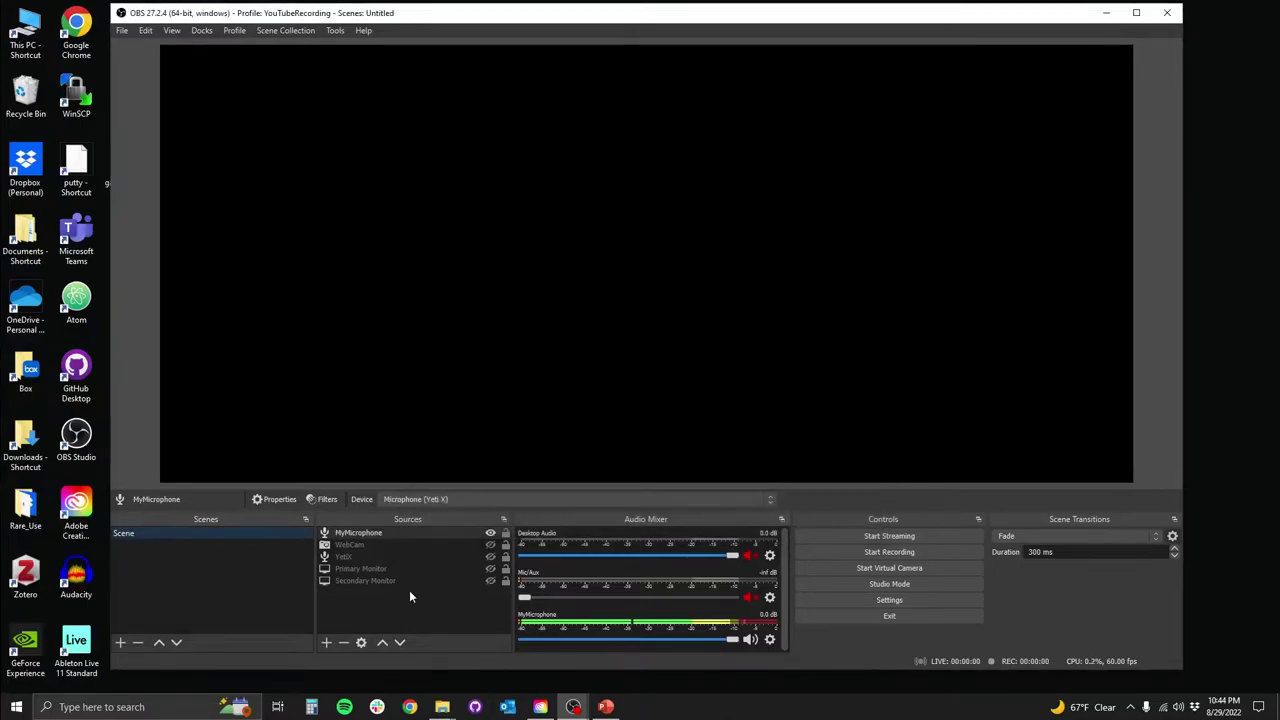
- Create a Video Capture Device source named MyWebcam set to the c922 Pro Stream Webcam
{"action": "left_click", "coordinate": [327, 642]}
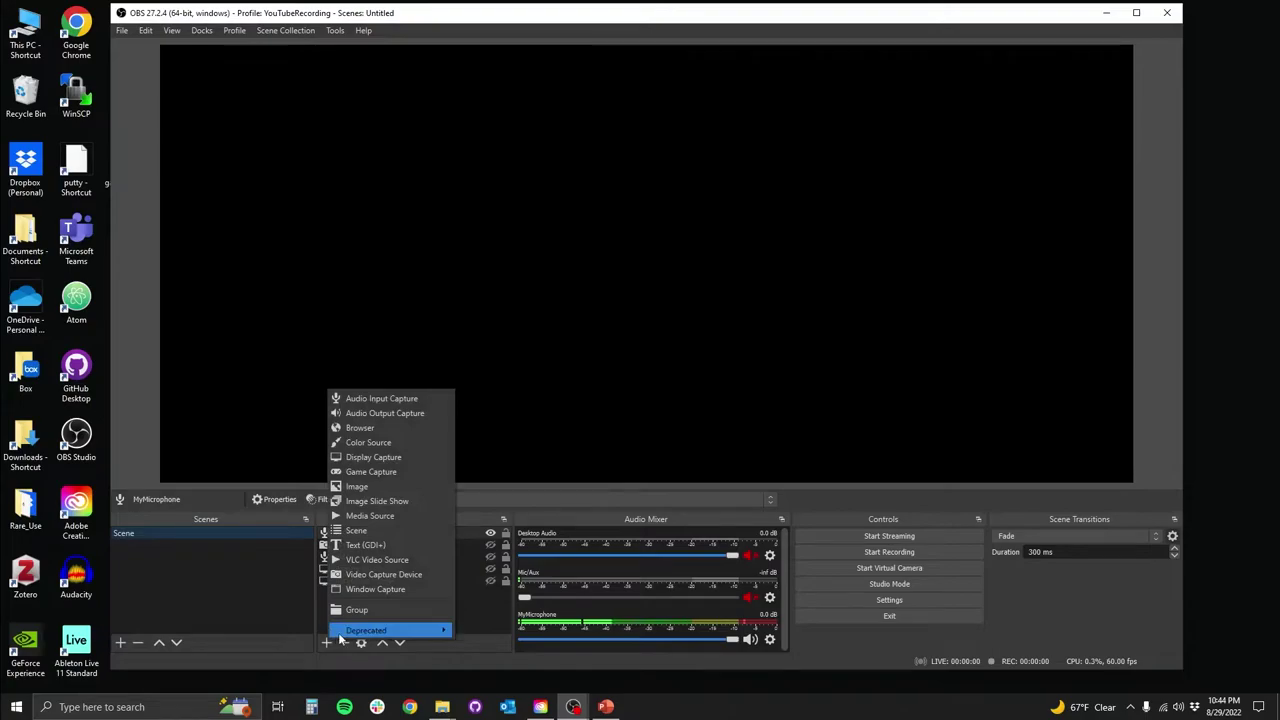
{"action": "left_click", "coordinate": [367, 572]}
{"action": "type", "text": "MyWebcam"}
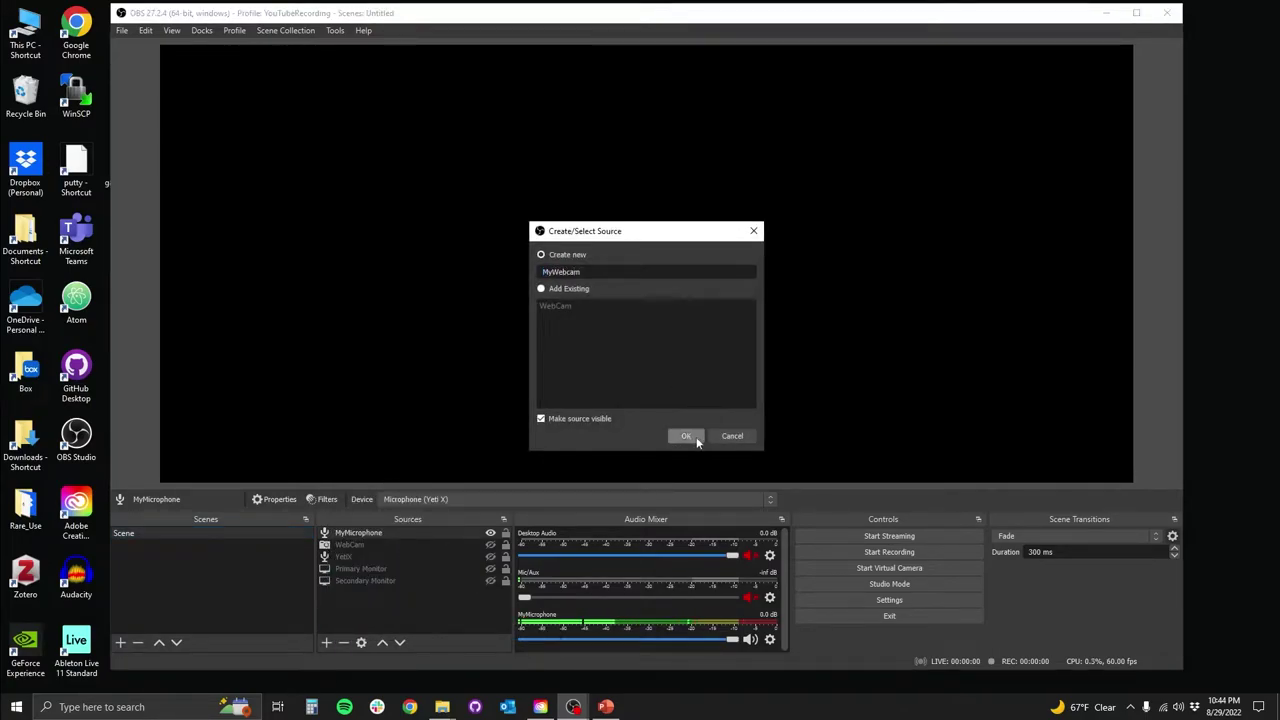
{"action": "left_click", "coordinate": [687, 437]}
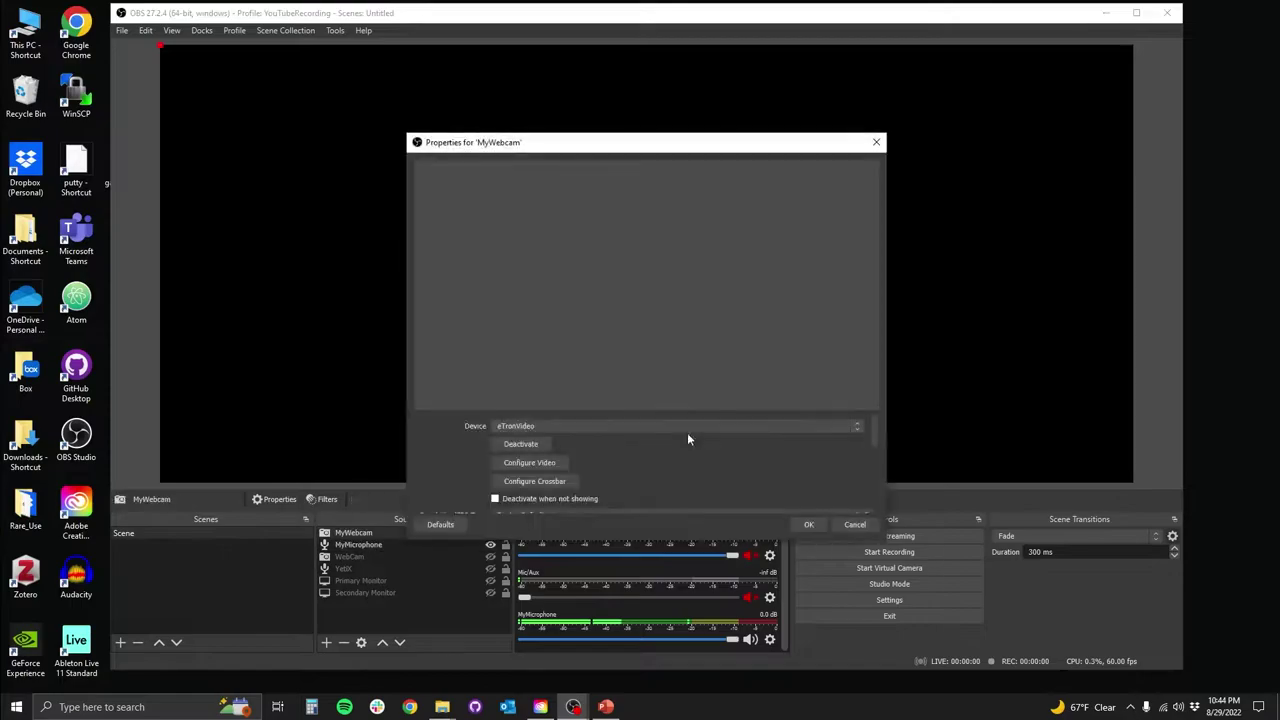
{"action": "left_click", "coordinate": [547, 427]}
{"action": "left_click", "coordinate": [530, 446]}
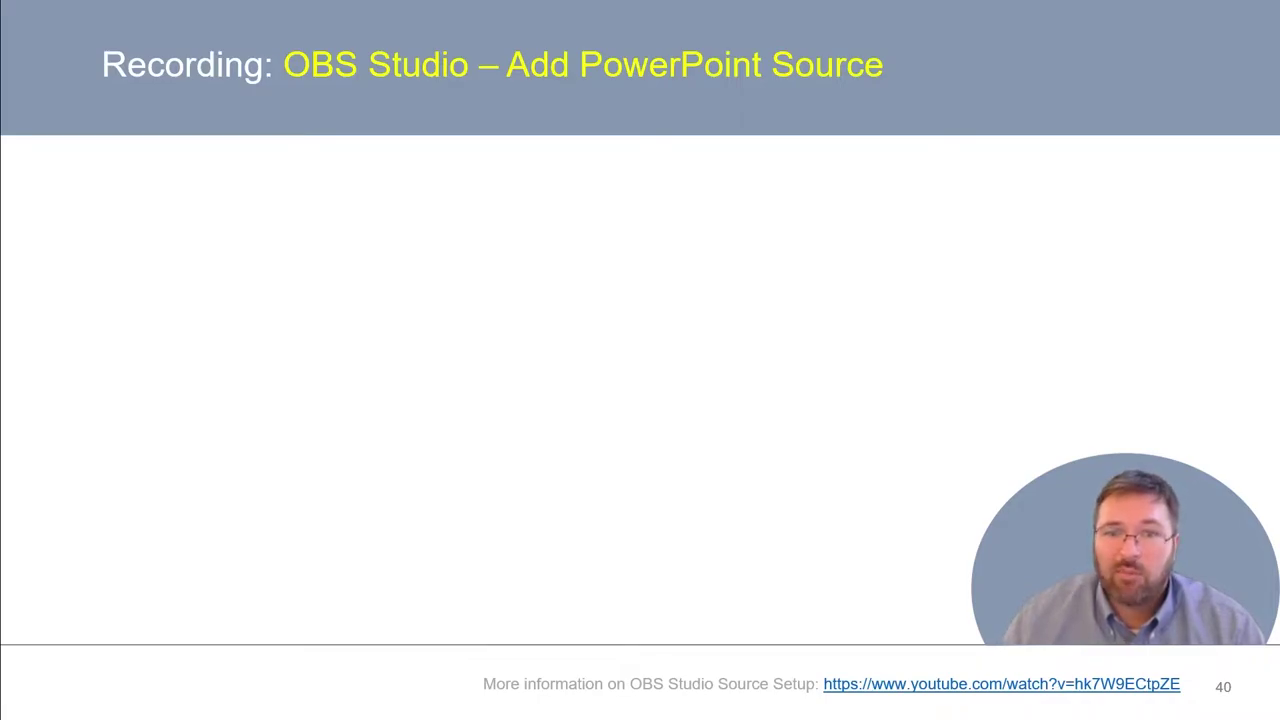
- Reveal the numbered PowerPoint source steps on slide 40
{"action": "key", "text": "Right"}
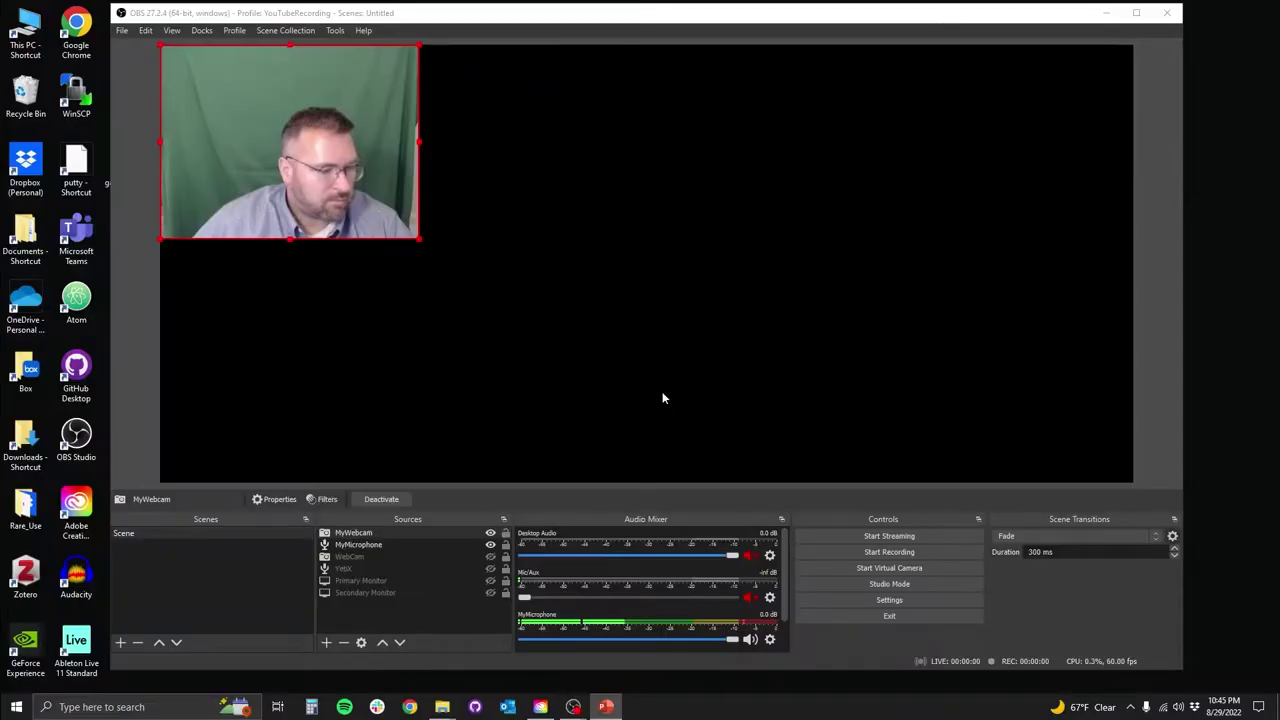
- Add a MyPrimaryDisplay display capture with Capture Cursor off, then layer MyWebcam above it
{"action": "left_click", "coordinate": [325, 642]}
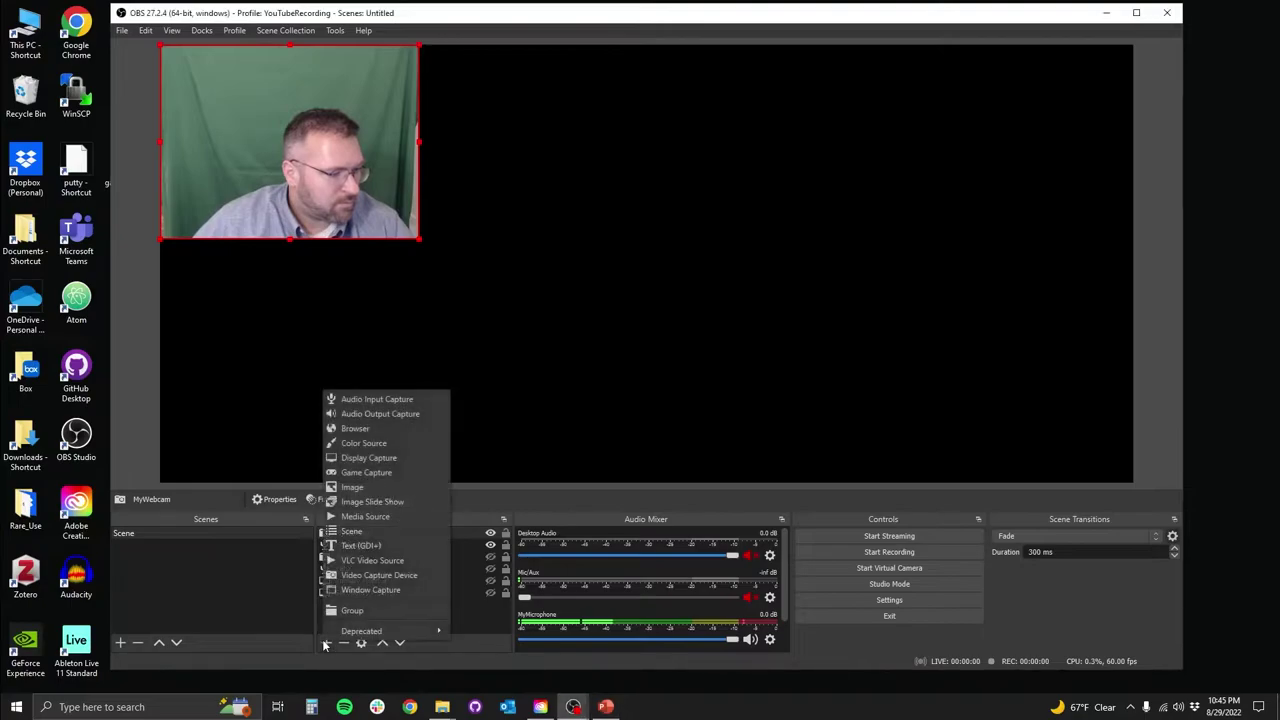
{"action": "left_click", "coordinate": [375, 457]}
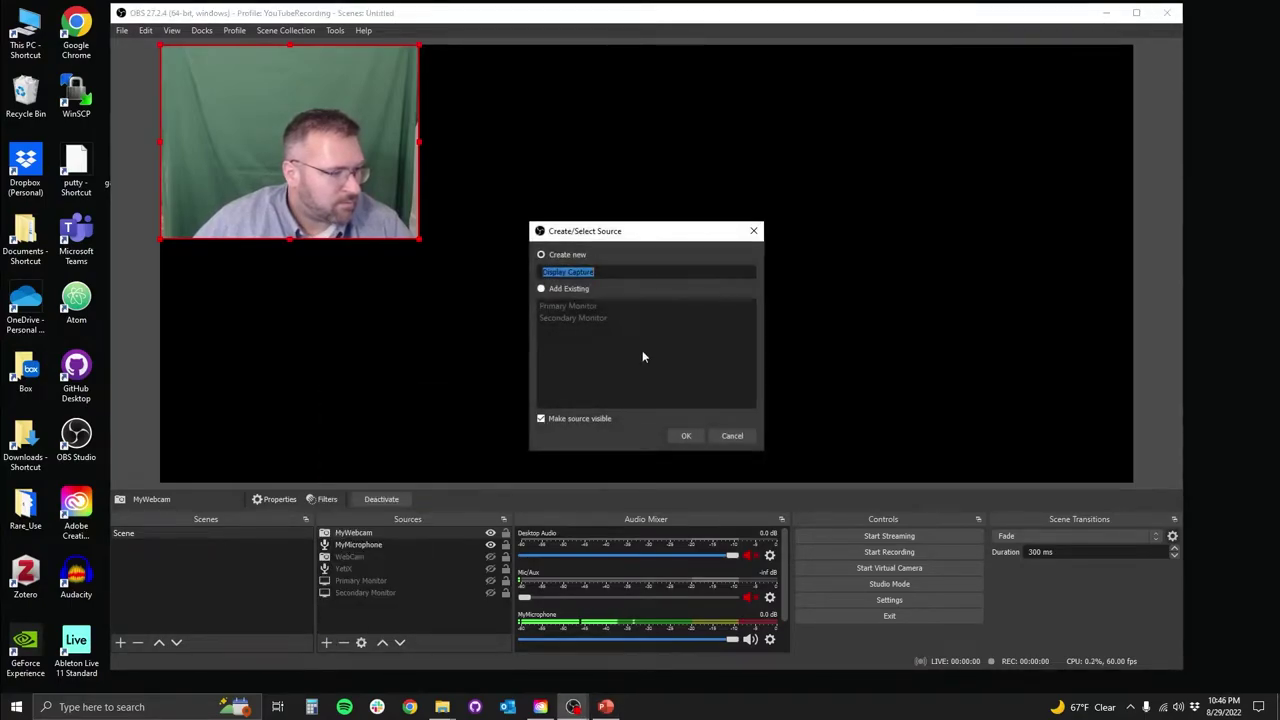
{"action": "type", "text": "MyPrimaryDisplay"}
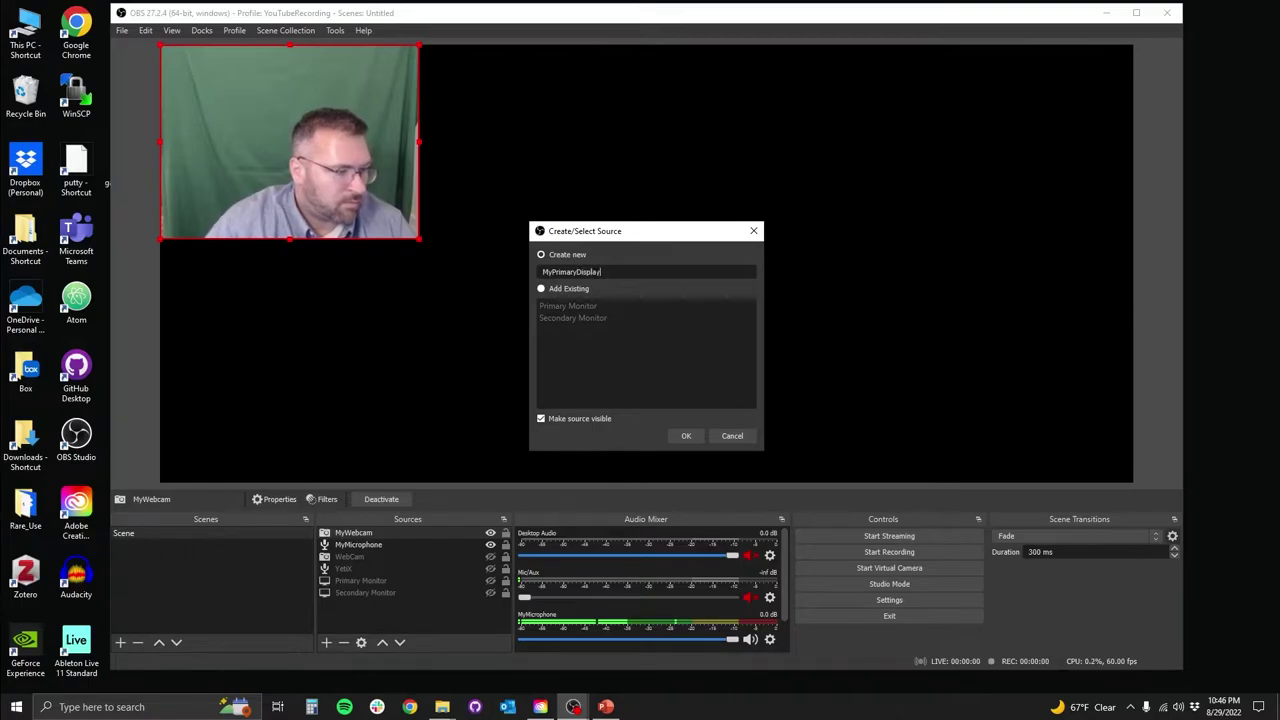
{"action": "left_click", "coordinate": [686, 435]}
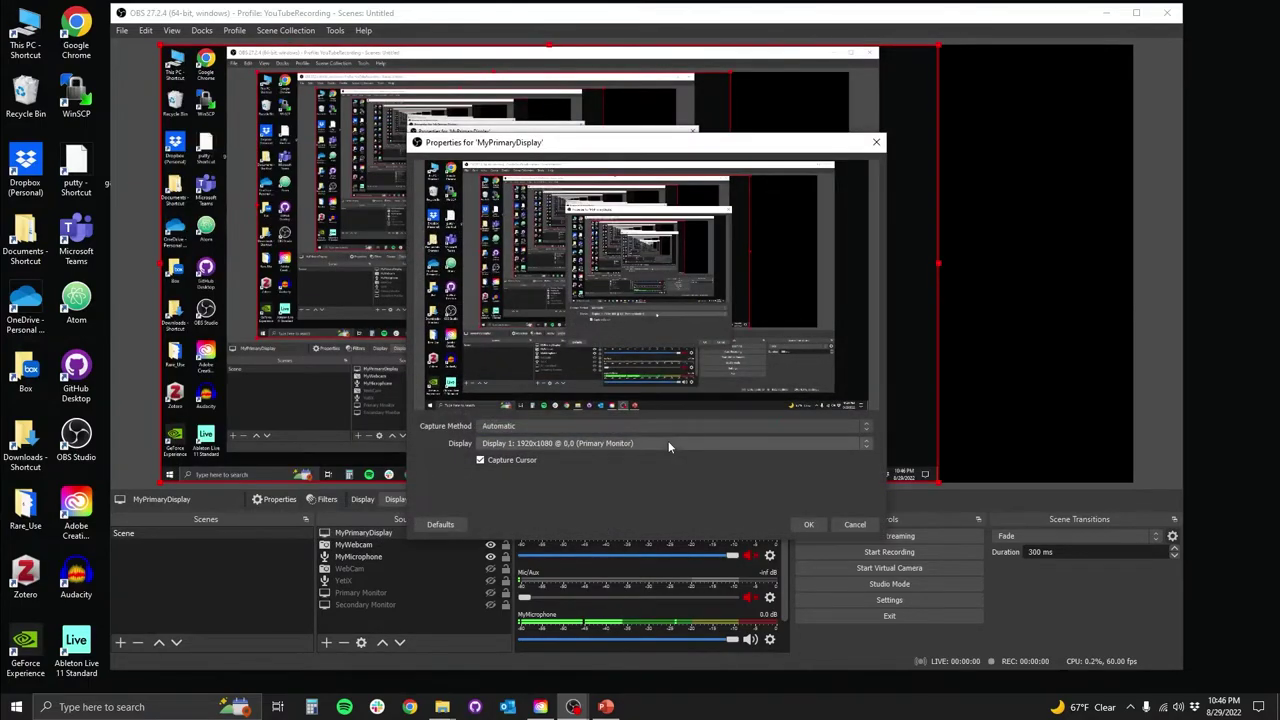
{"action": "left_click_drag", "start_coordinate": [728, 143], "coordinate": [690, 103]}
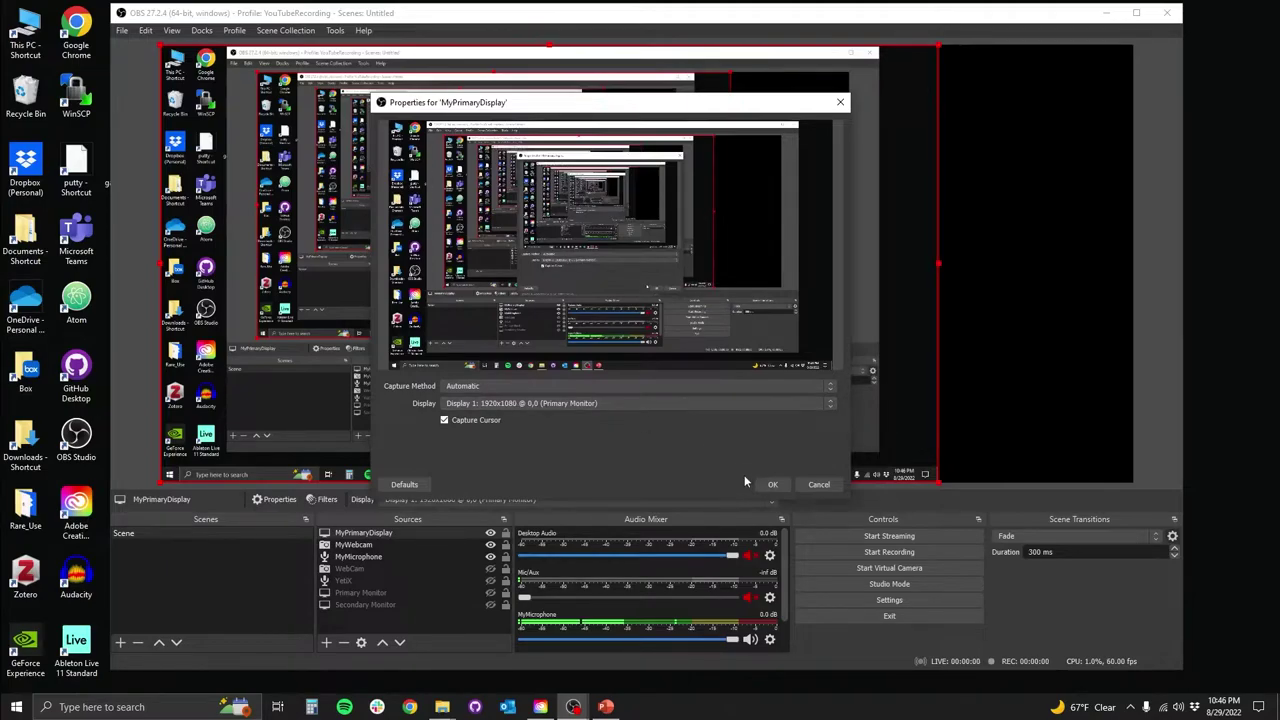
{"action": "left_click", "coordinate": [444, 421]}
{"action": "left_click", "coordinate": [772, 484]}
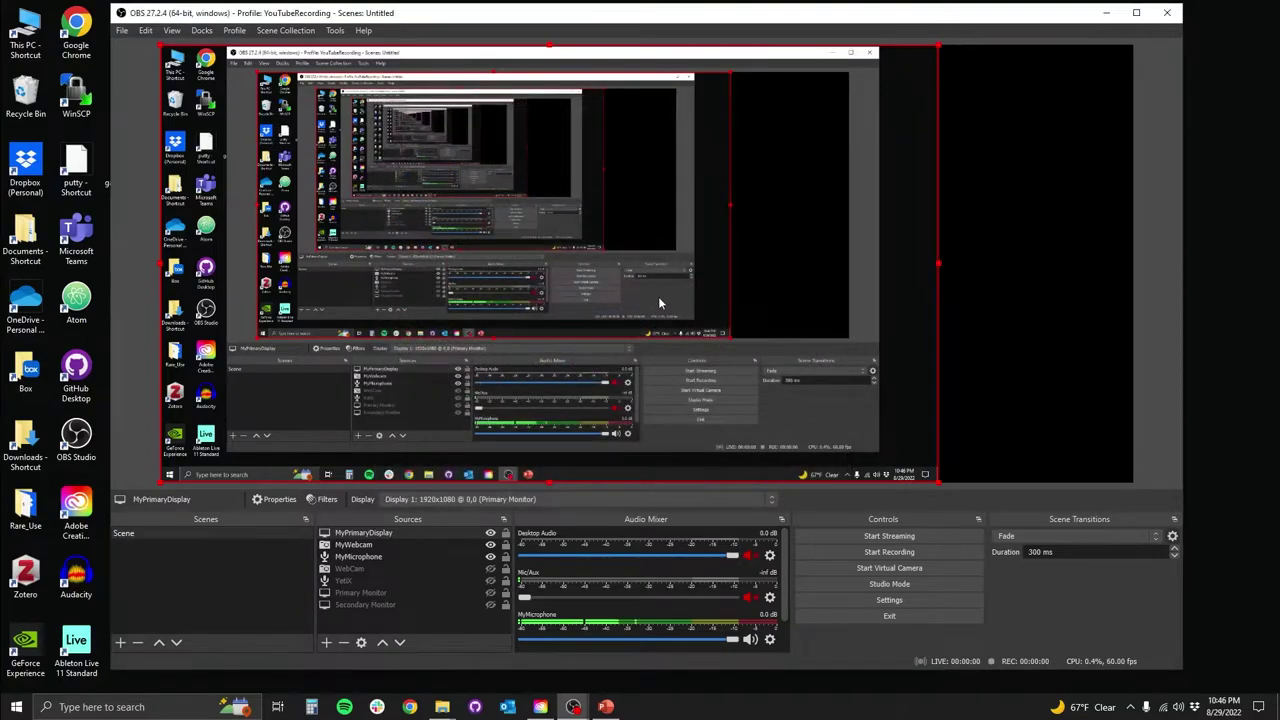
{"action": "left_click", "coordinate": [350, 546]}
{"action": "left_click_drag", "start_coordinate": [352, 533], "coordinate": [352, 531]}
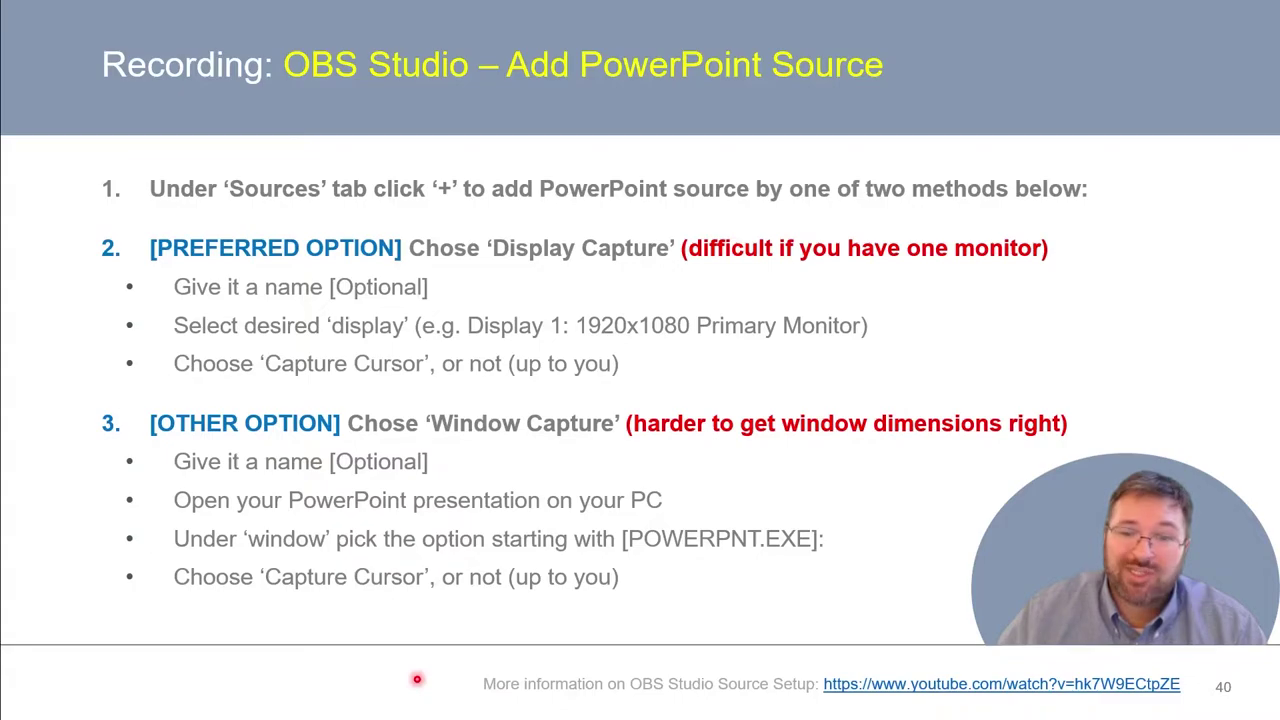
- Advance to slide 41, 'Arrange Video Feeds on Canvas', and reveal its content
{"action": "key", "text": "Right"}
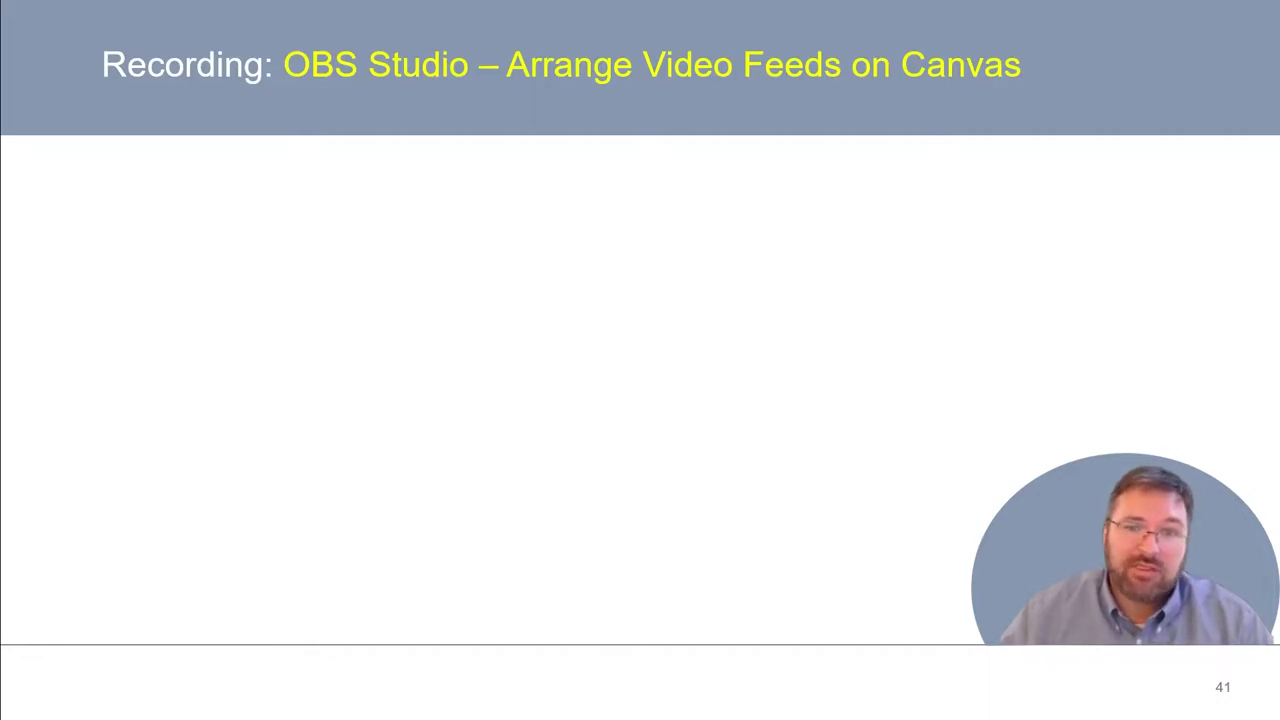
{"action": "key", "text": "Right"}
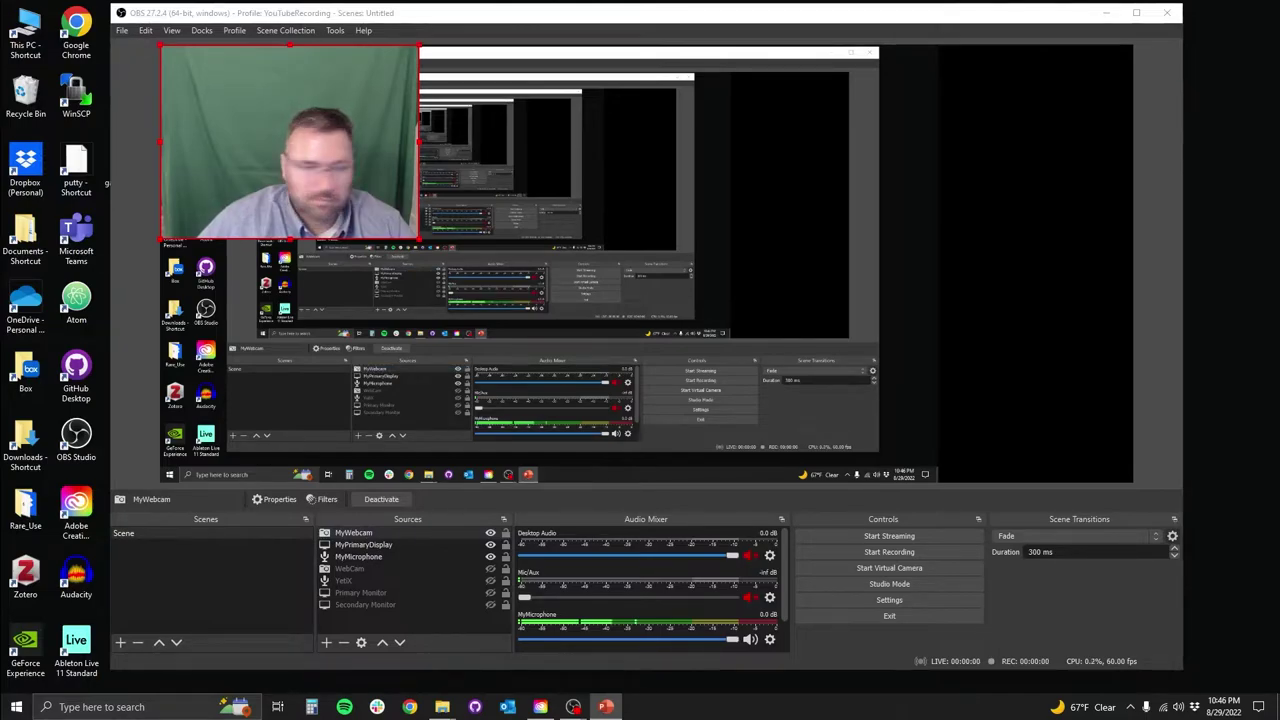
- Move the MyWebcam feed to the right and shrink it into the canvas's bottom-right corner
{"action": "left_click_drag", "start_coordinate": [278, 110], "coordinate": [993, 356]}
{"action": "left_click_drag", "start_coordinate": [868, 286], "coordinate": [952, 337]}
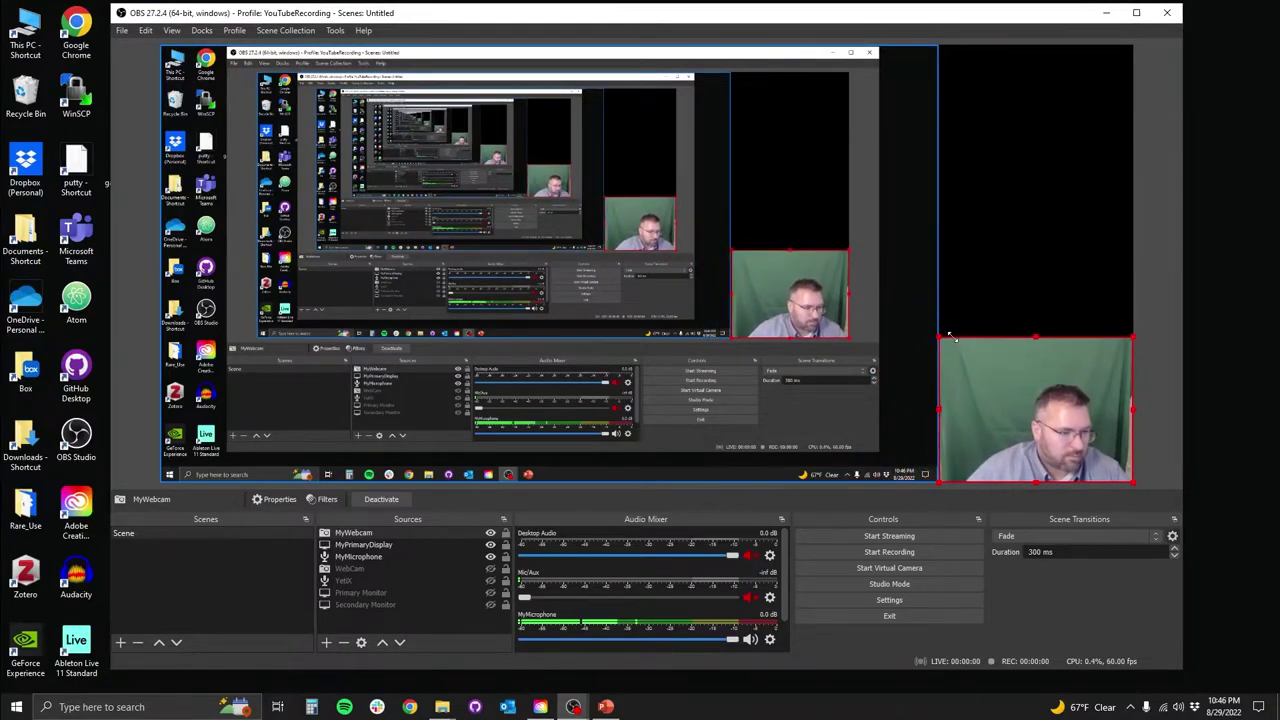